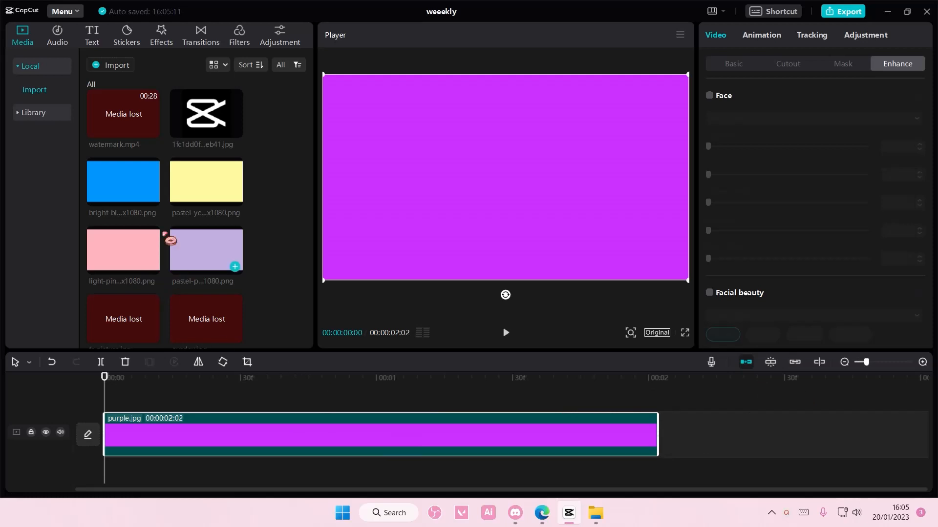
Step: Stack the bright blue and pastel yellow backgrounds on new tracks above the purple clip, shifting each upward to leave a stripe below
drag(157, 203, 205, 408)
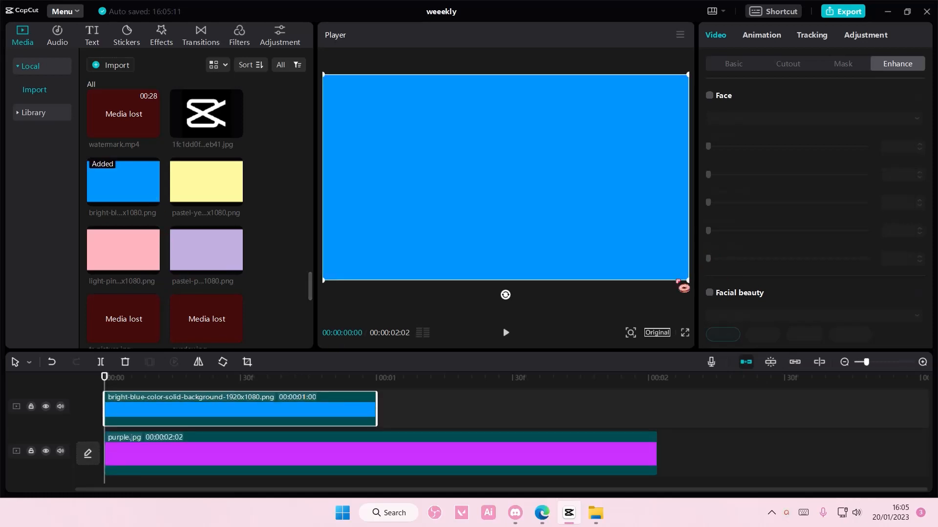
drag(683, 288, 646, 251)
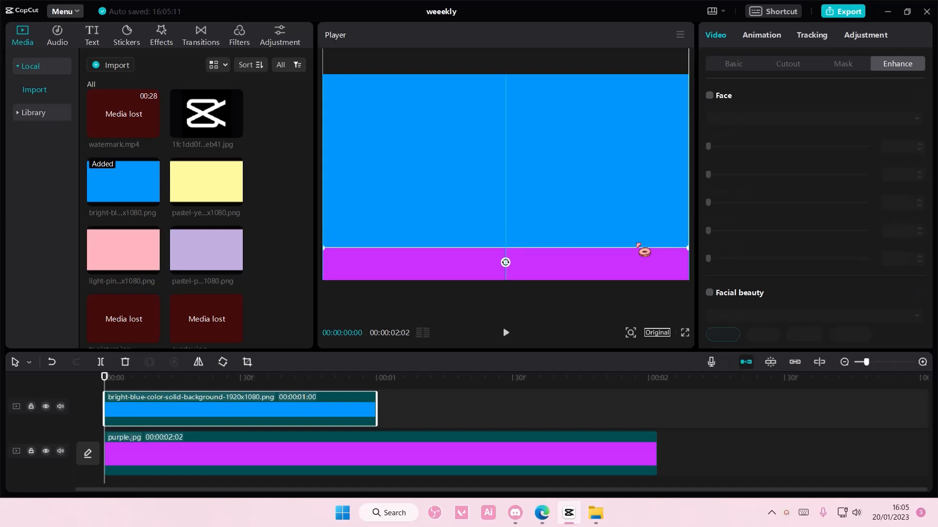
drag(243, 206, 296, 402)
drag(623, 216, 627, 191)
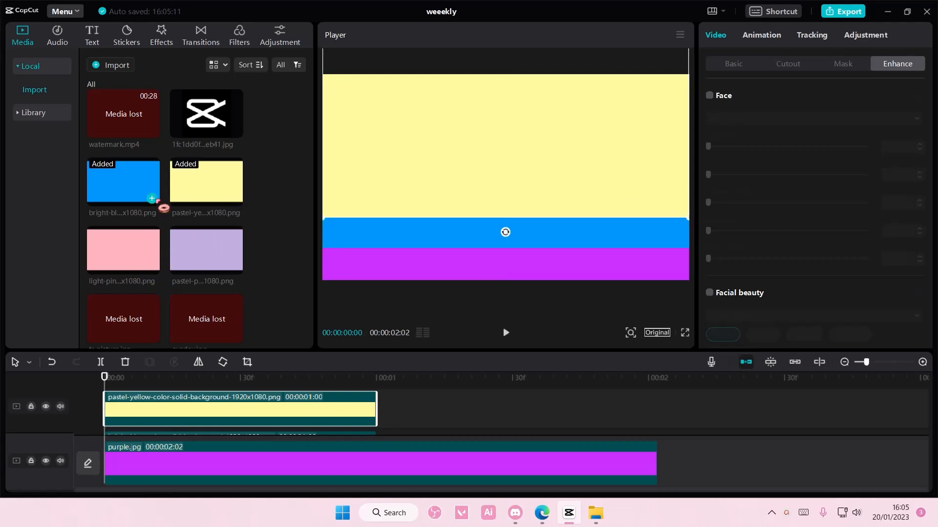
Step: Add a second bright blue background and another purple.jpg on top of the stack, shifting each upward to extend the stripes
drag(158, 201, 215, 387)
drag(536, 220, 534, 145)
scroll(204, 235, up, 1)
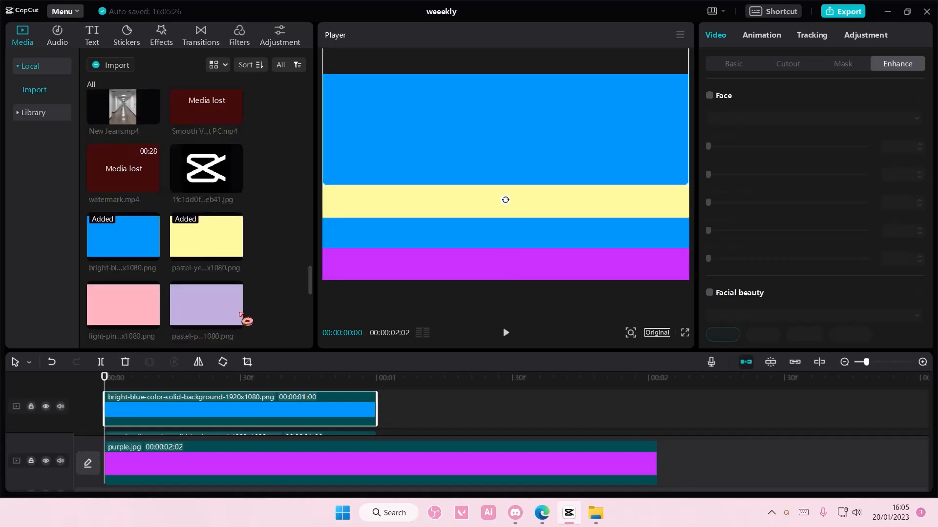
scroll(232, 322, up, 3)
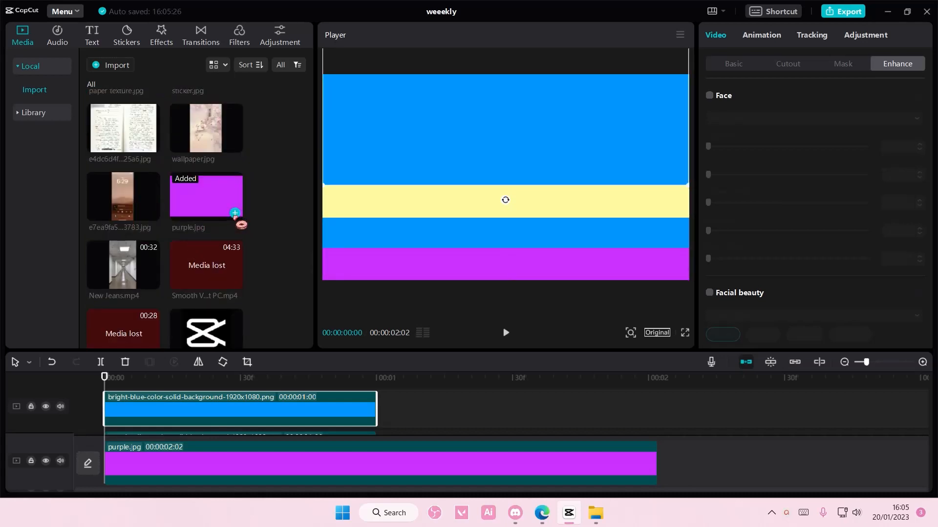
drag(235, 218, 209, 403)
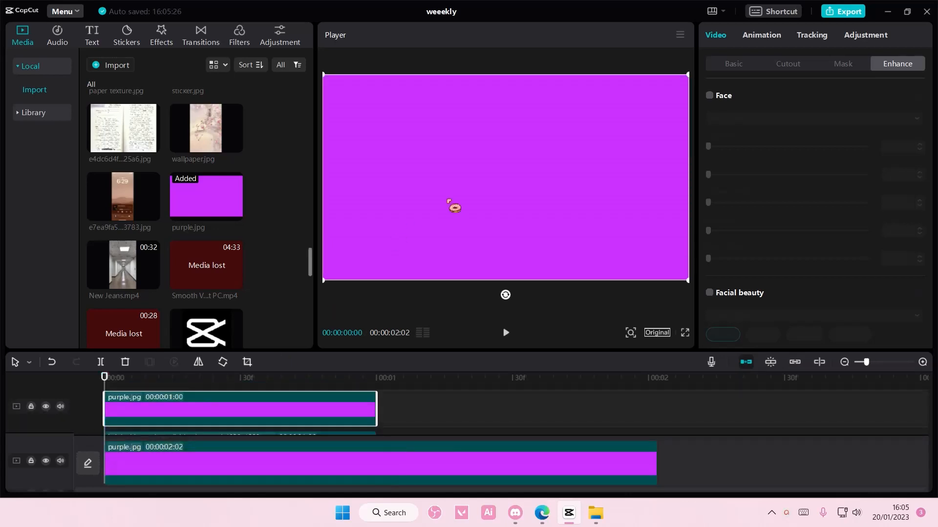
drag(454, 208, 455, 60)
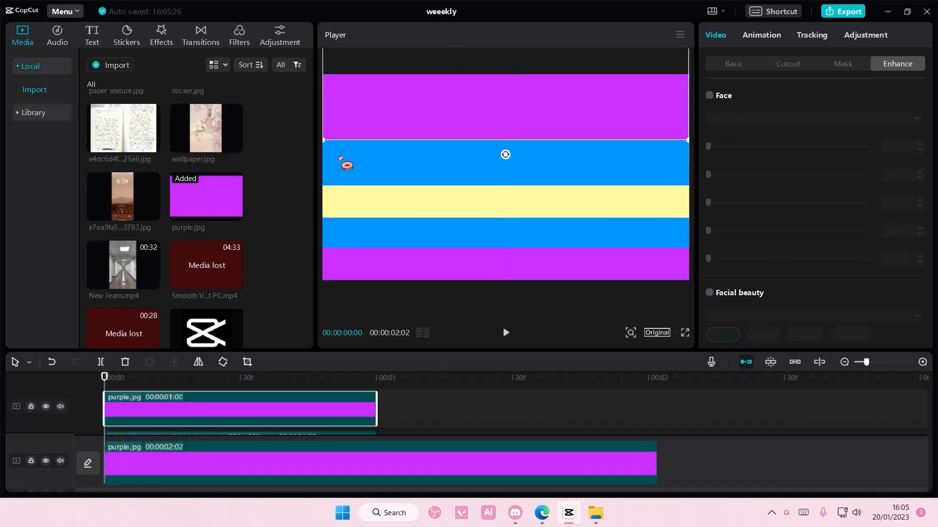
Step: Add the light pink background as the uppermost layer and shift it upward so it forms the top stripe
scroll(184, 270, down, 4)
drag(155, 320, 203, 404)
drag(477, 147, 483, 17)
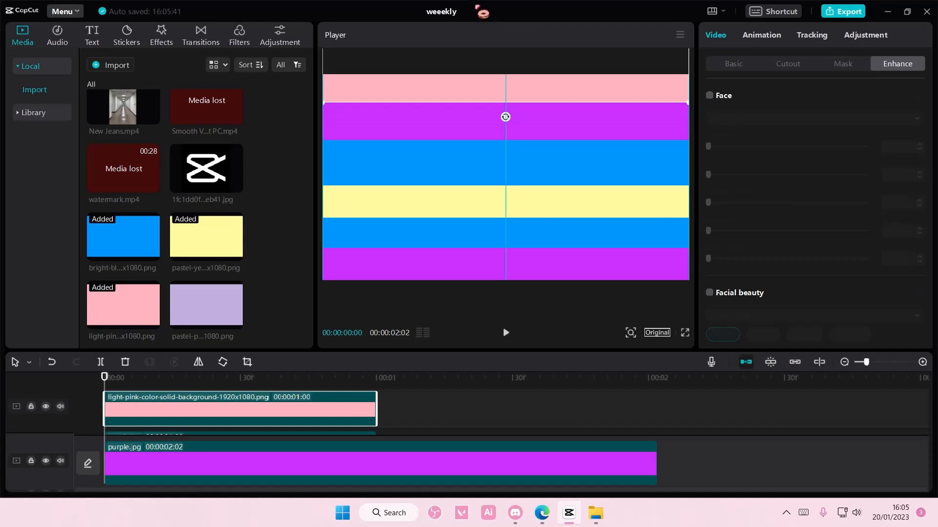
mouse_move(493, 80)
mouse_down()
mouse_move(492, 70)
mouse_move(494, 94)
mouse_up()
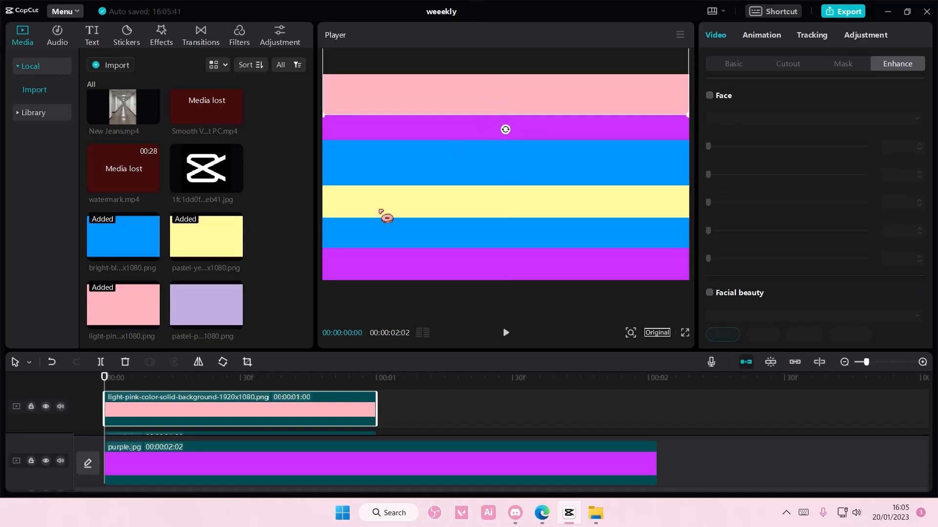
Step: Apply a Split mask to the lower bright blue clip at X -33, Y -456 with feather 16
scroll(318, 405, down, 3)
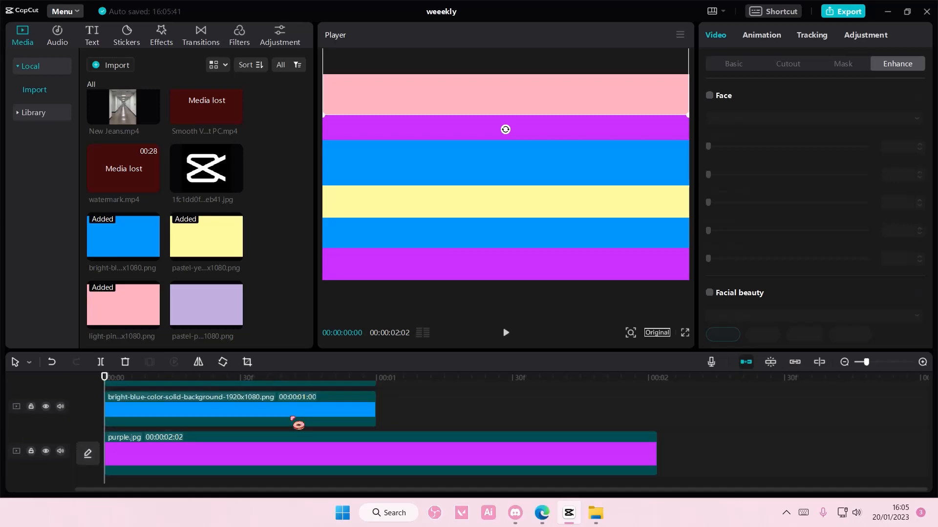
click(296, 415)
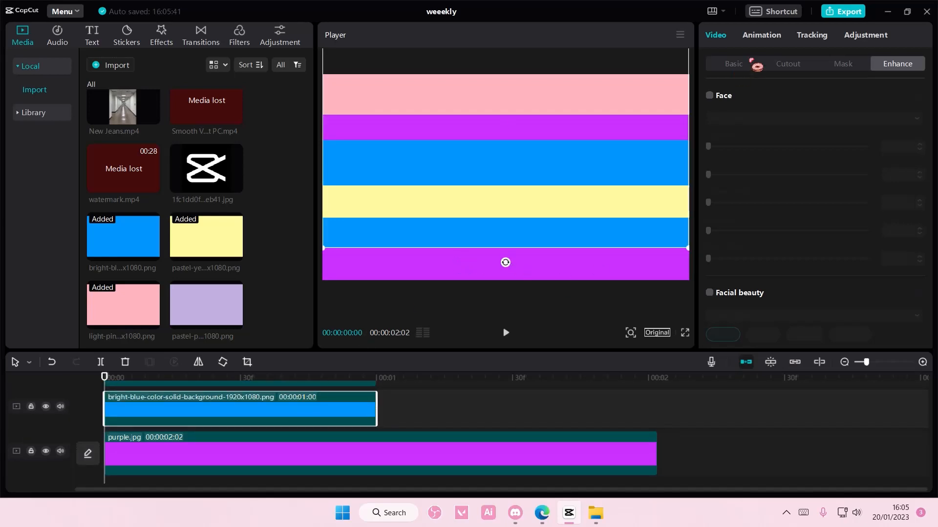
click(838, 70)
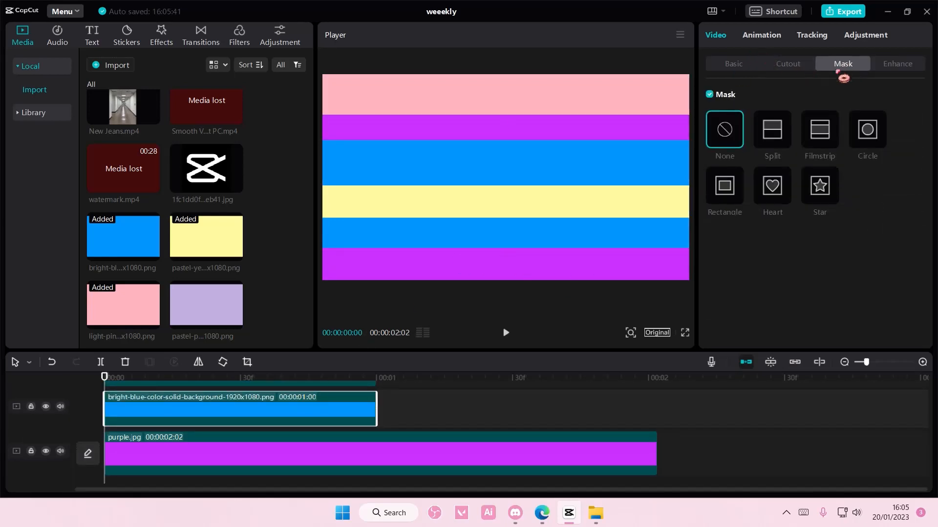
click(780, 131)
drag(531, 159, 530, 232)
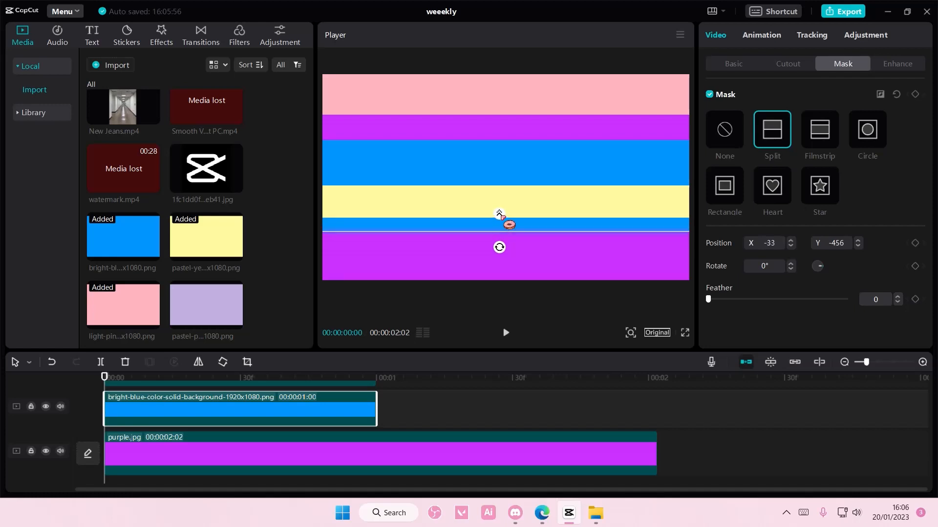
Step: Apply a Split mask to the pastel yellow clip at X -18, Y -468 with feather 14
scroll(311, 419, up, 1)
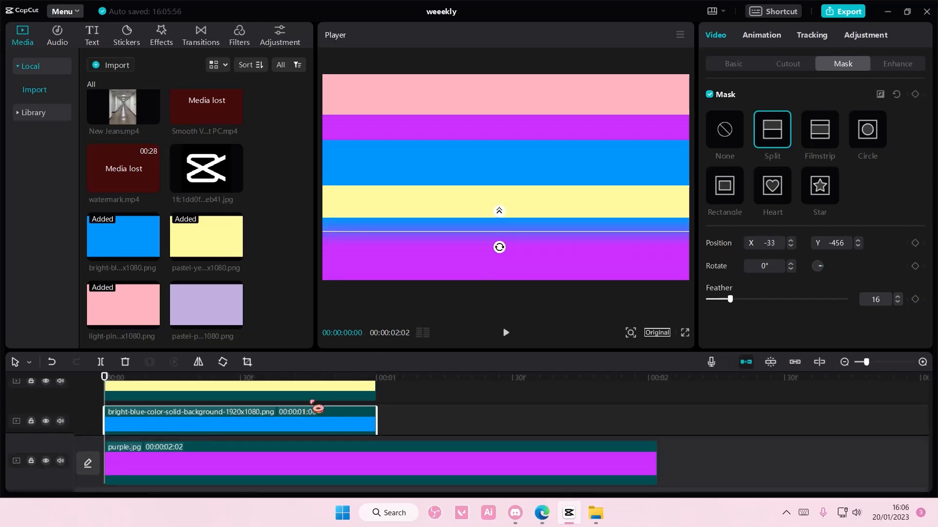
click(312, 398)
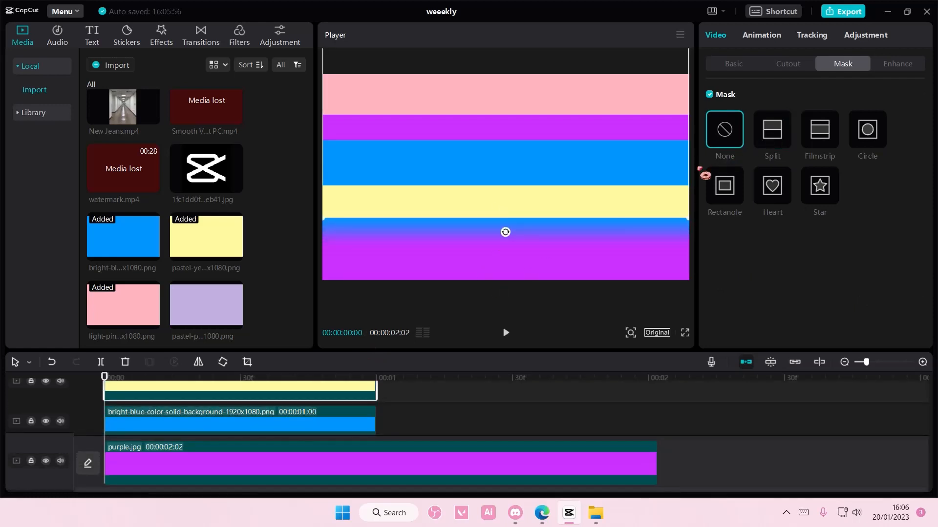
click(772, 129)
drag(541, 118, 503, 187)
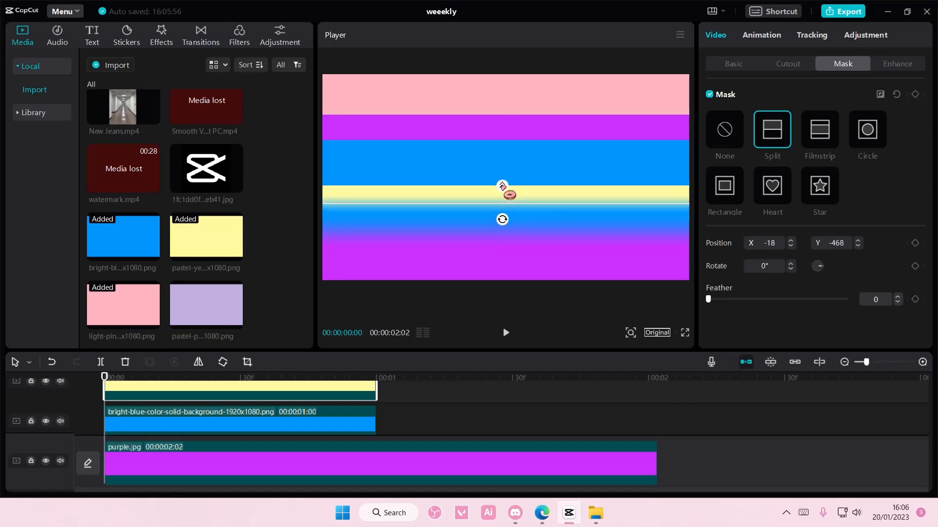
Step: Apply a Split mask to the upper bright blue clip at X -18, Y -443 with feather 26
drag(312, 390, 318, 428)
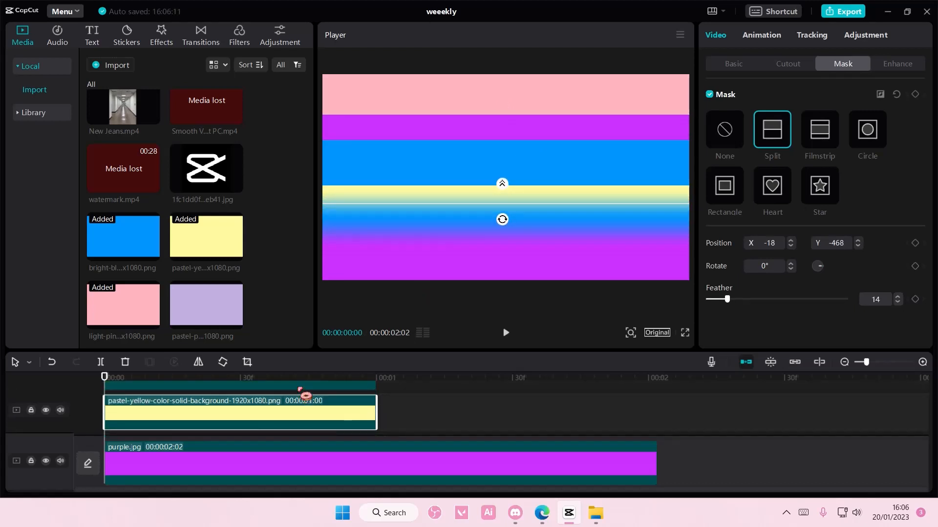
drag(304, 394, 313, 390)
click(772, 149)
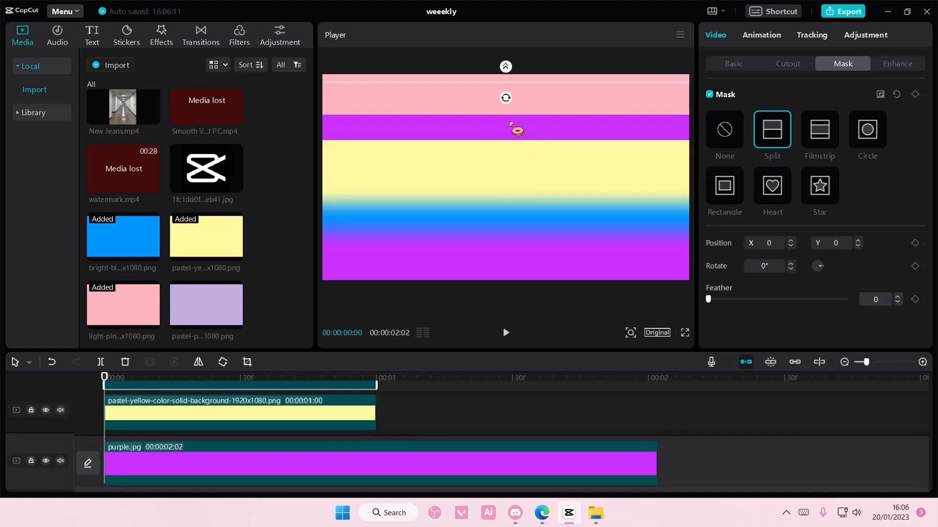
drag(522, 85, 509, 145)
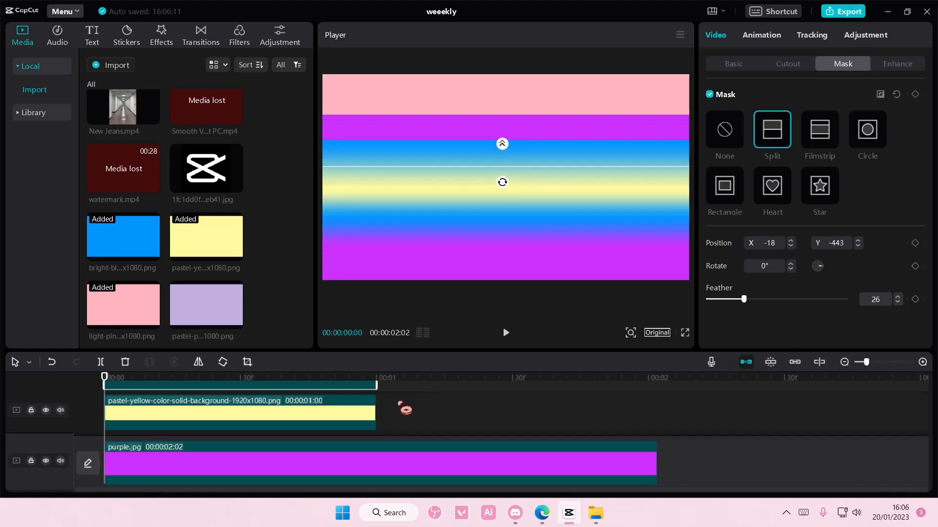
Step: Apply a Split mask to the upper purple clip at X 0, Y -321 and feather its edge into the blue
scroll(385, 410, up, 2)
click(361, 400)
click(773, 145)
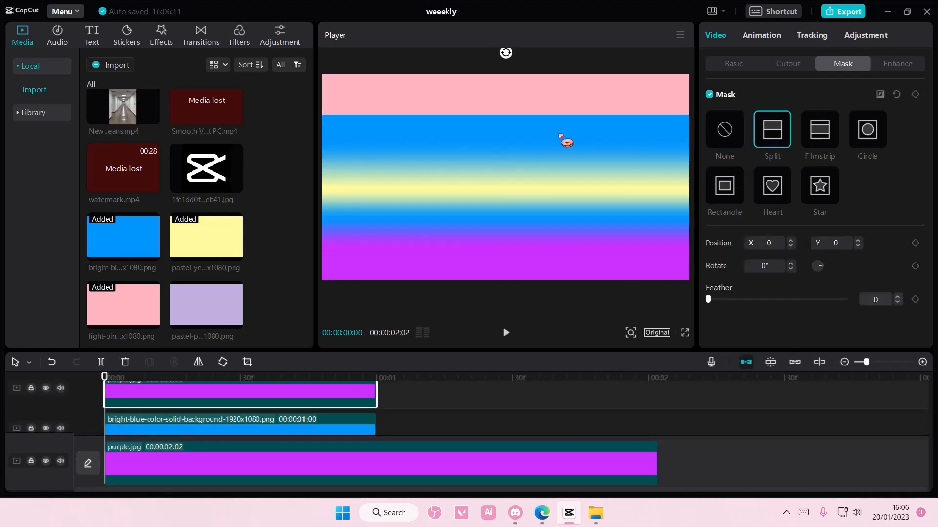
drag(541, 70, 543, 151)
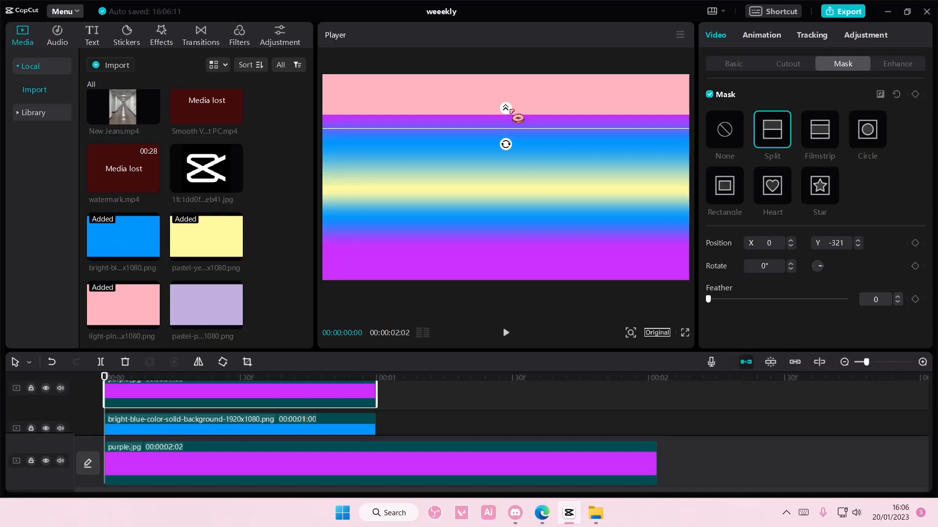
scroll(331, 413, up, 3)
click(332, 414)
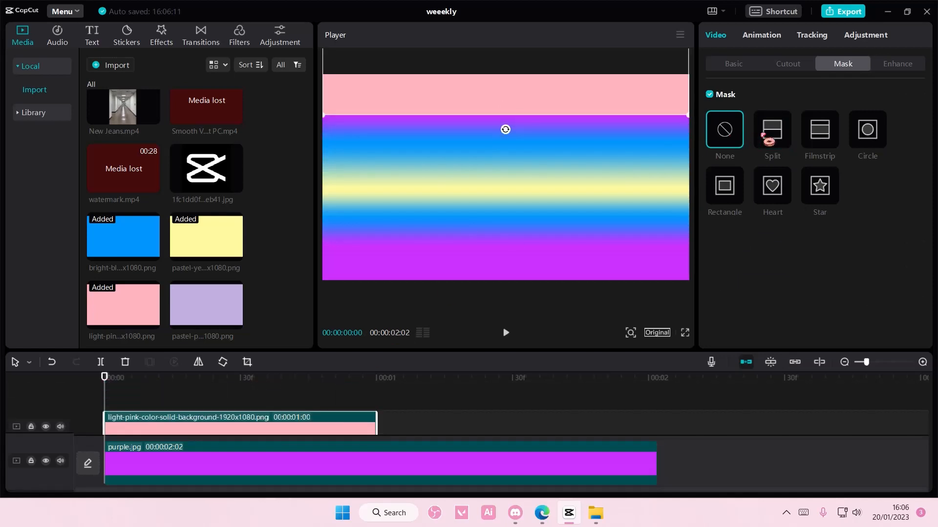
mouse_move(612, 104)
mouse_down()
mouse_move(608, 147)
mouse_move(618, 100)
mouse_move(610, 90)
mouse_up()
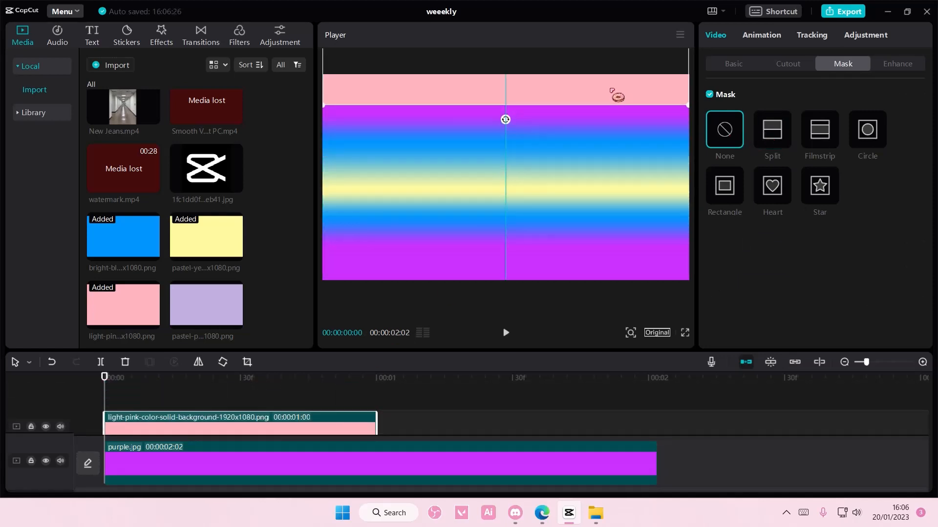
click(766, 141)
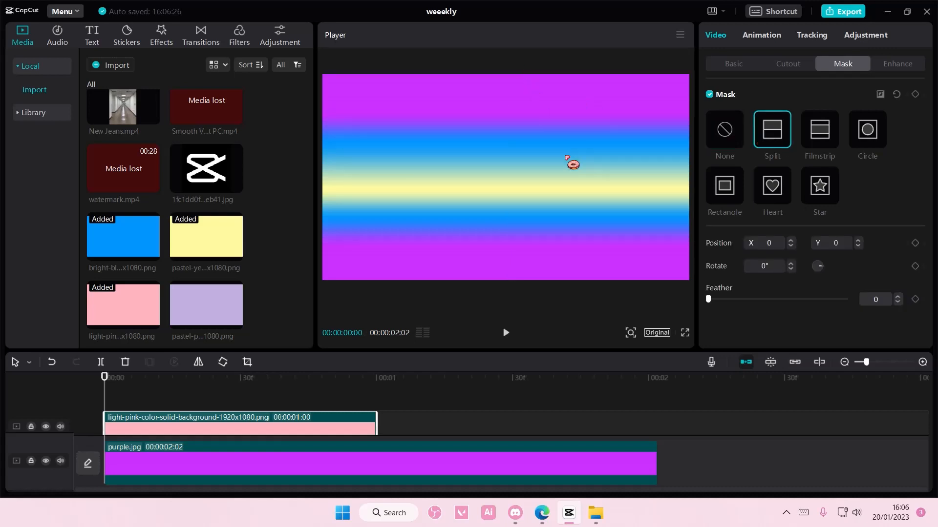
key(ctrl+z)
Step: Lower the light pink clip in the frame and apply a Split mask at X -28, Y 179 with feather 29
drag(547, 140, 539, 238)
click(772, 142)
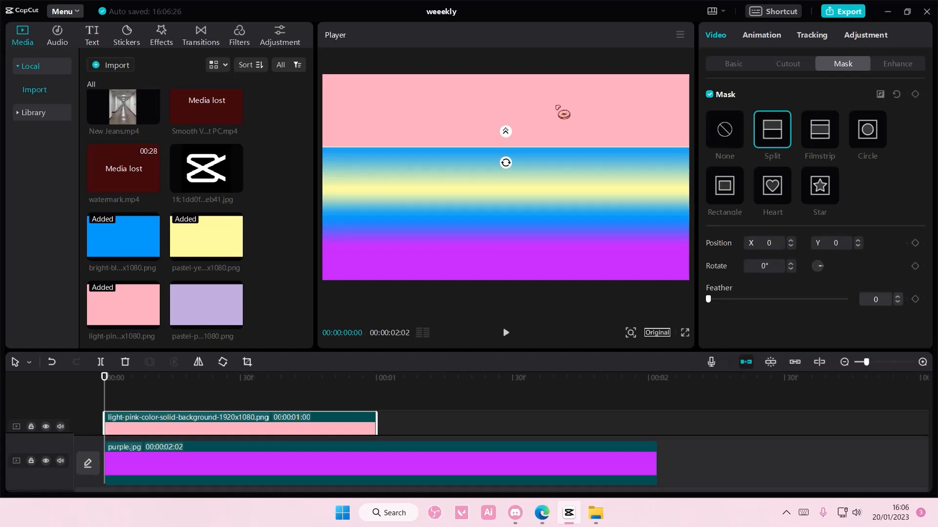
drag(557, 106, 503, 90)
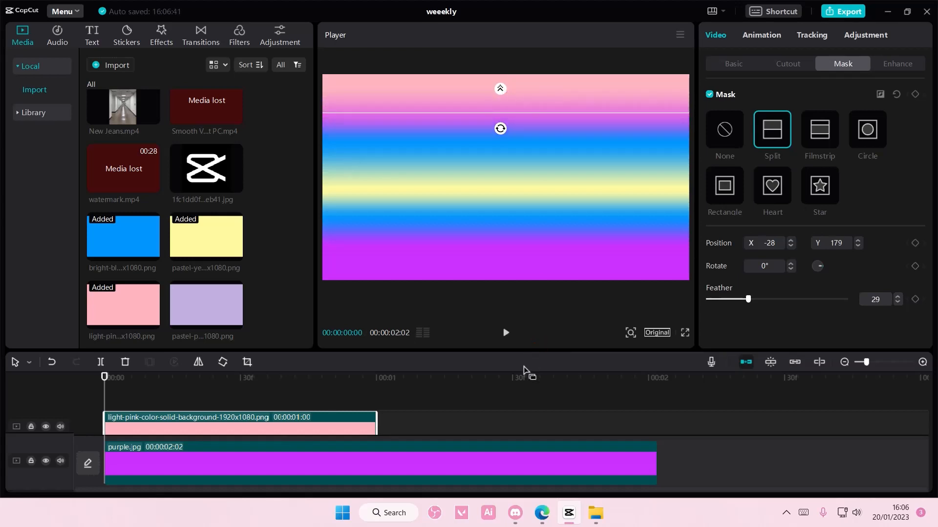
Step: Trim the bottom purple clip to one second so it ends together with the clips stacked above it
click(518, 391)
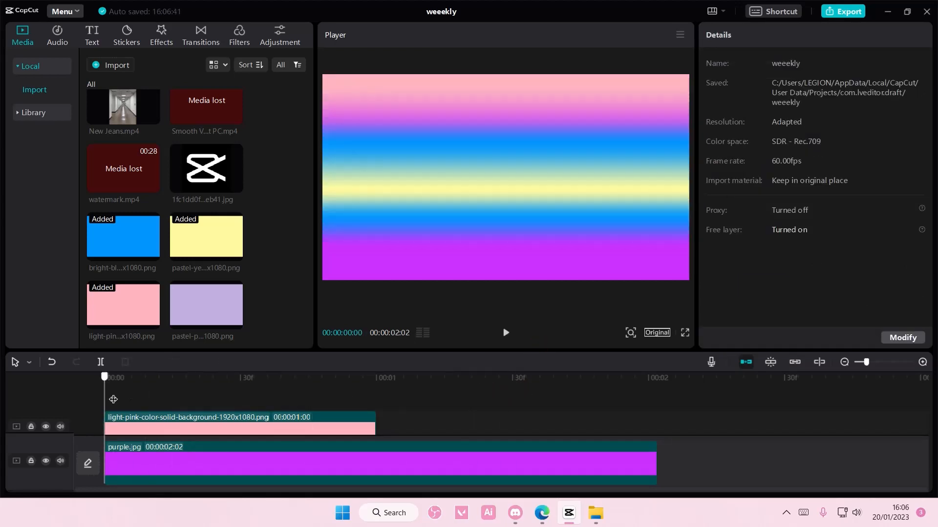
drag(655, 459, 376, 459)
click(384, 463)
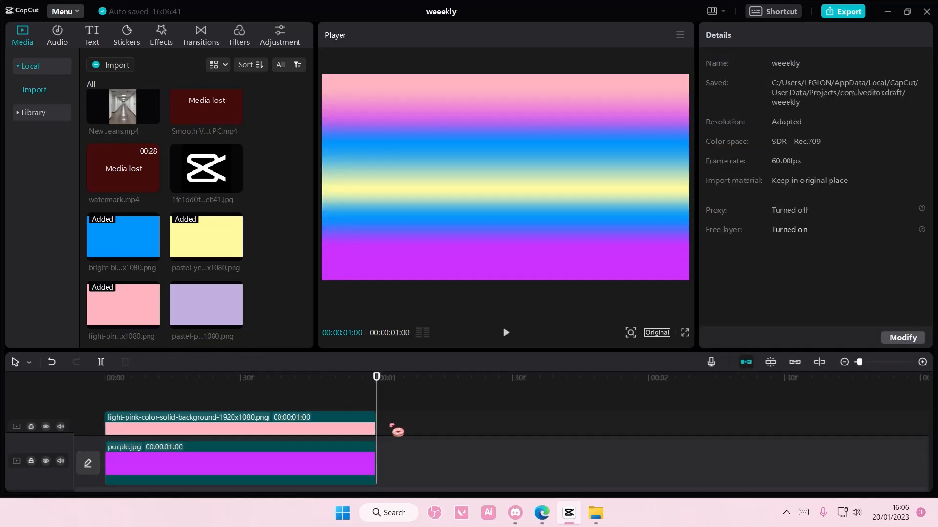
key(ctrl+a)
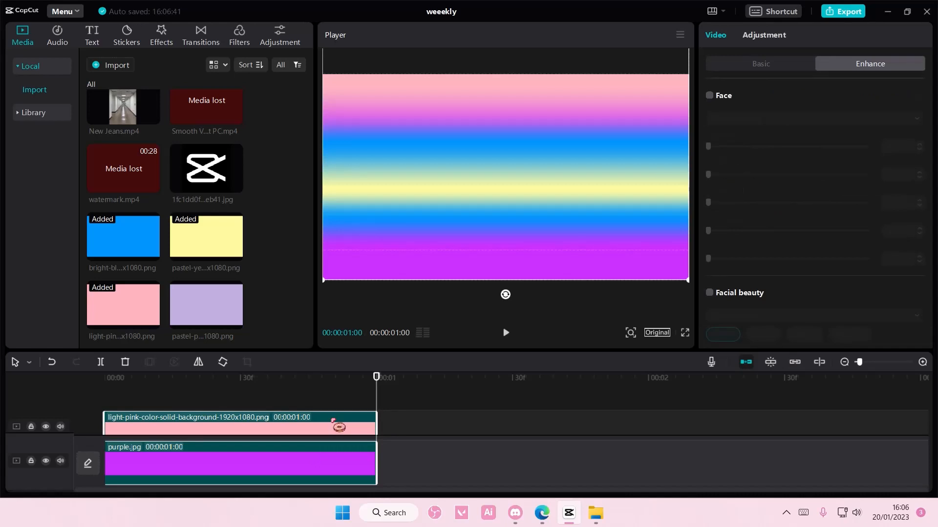
right_click(337, 424)
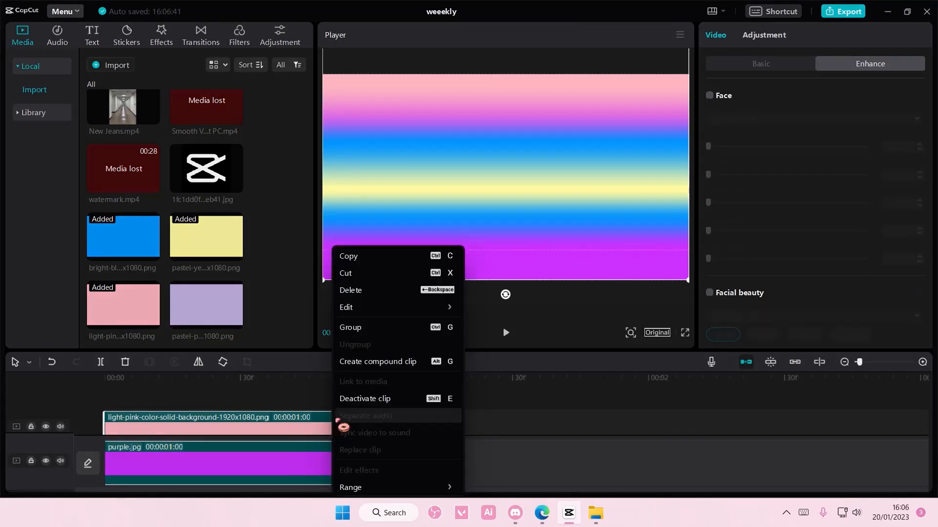
click(361, 362)
drag(209, 379, 132, 380)
key(ctrl+z)
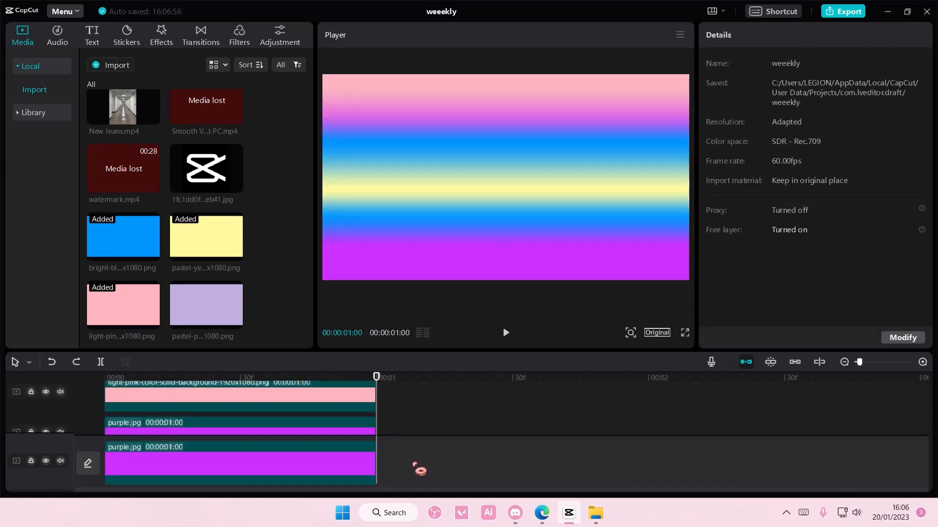
Step: Combine all the stacked colour clips into a single compound clip
drag(419, 470, 21, 374)
right_click(330, 412)
click(359, 361)
Step: Add a default text layer over the compound clip reading GRADIENT with font size 31
click(90, 39)
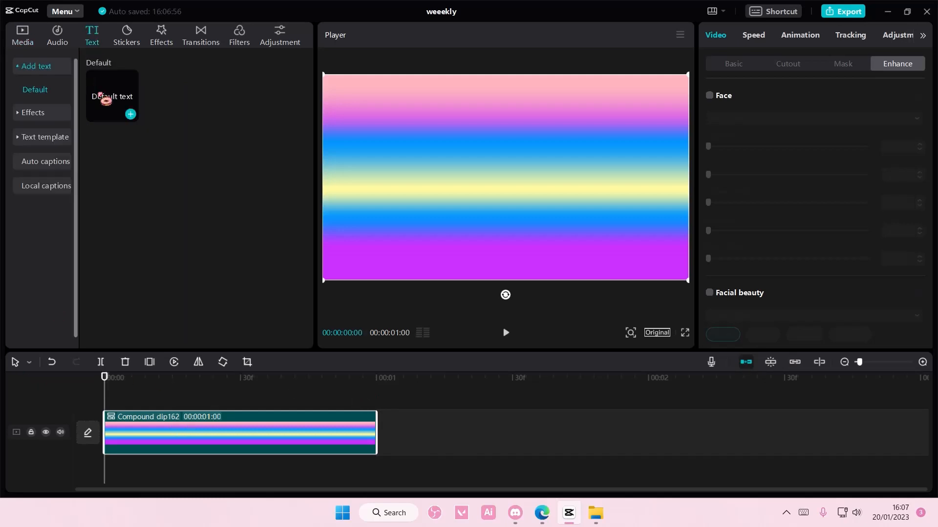
click(129, 116)
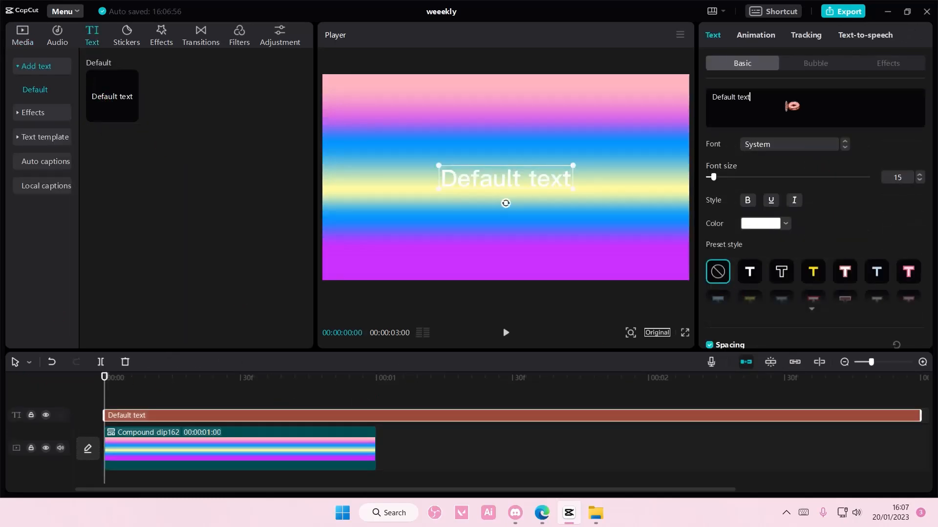
key(ctrl+a)
text(GRADIENT)
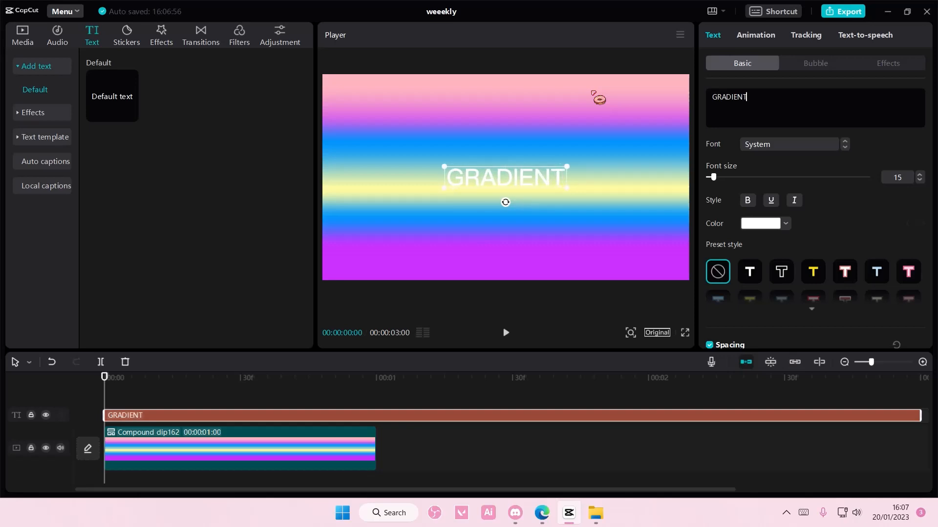
drag(714, 177, 722, 177)
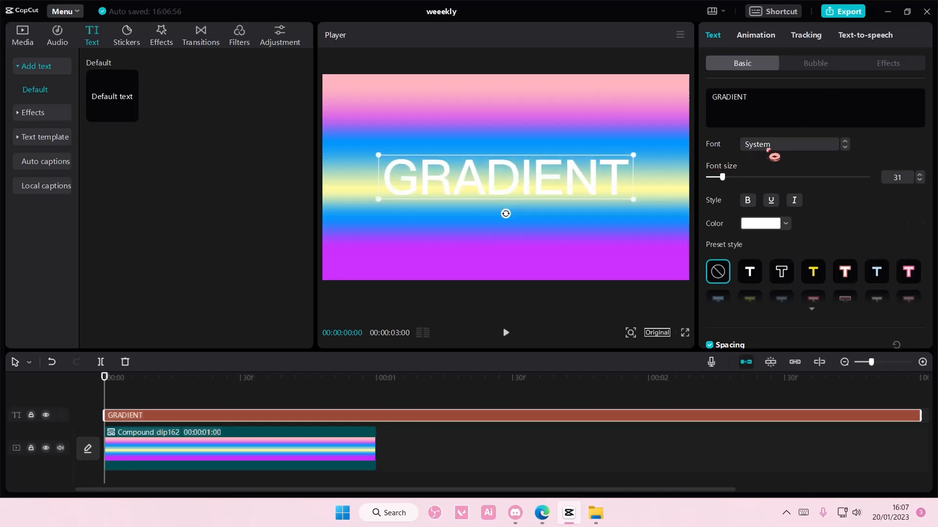
Step: Change the font of the GRADIENT text to Lostar
click(768, 146)
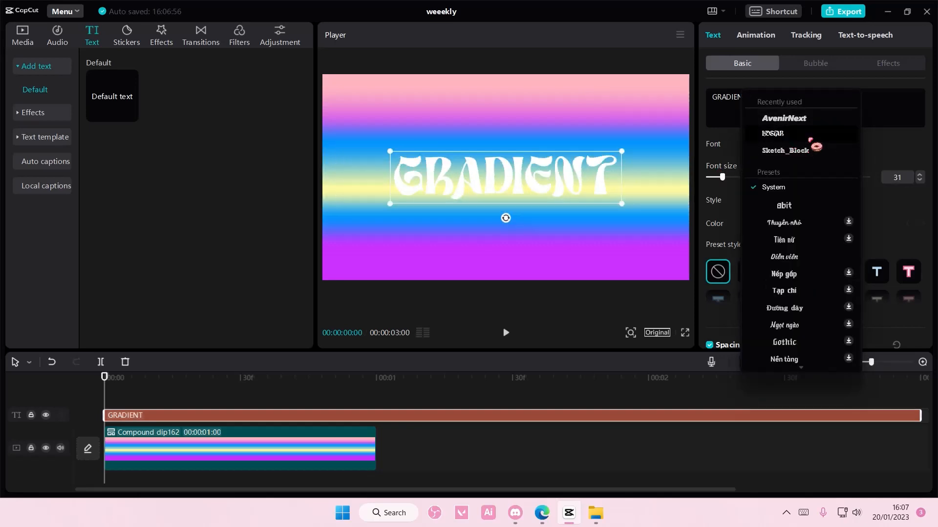
click(810, 140)
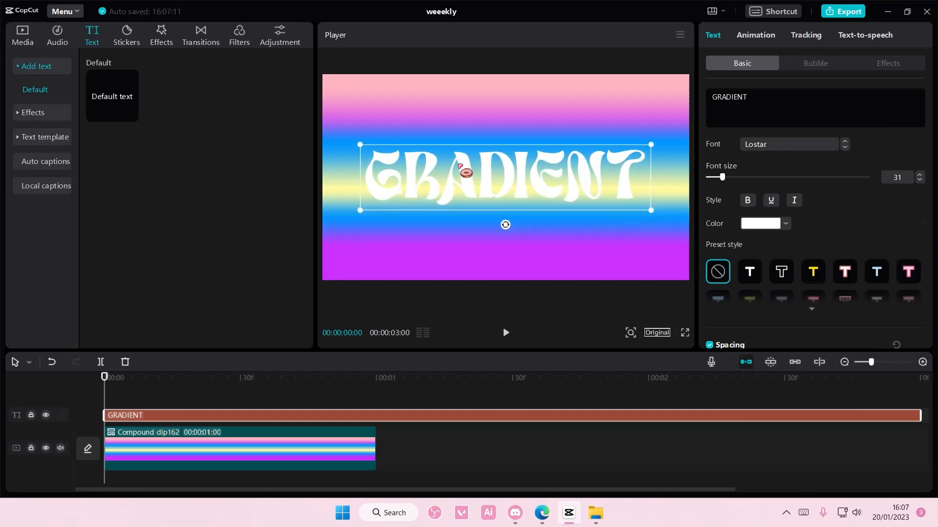
Step: Insert the plain black library clip at the start of the main track and extend it to 00:00:03:01 under the text
click(23, 34)
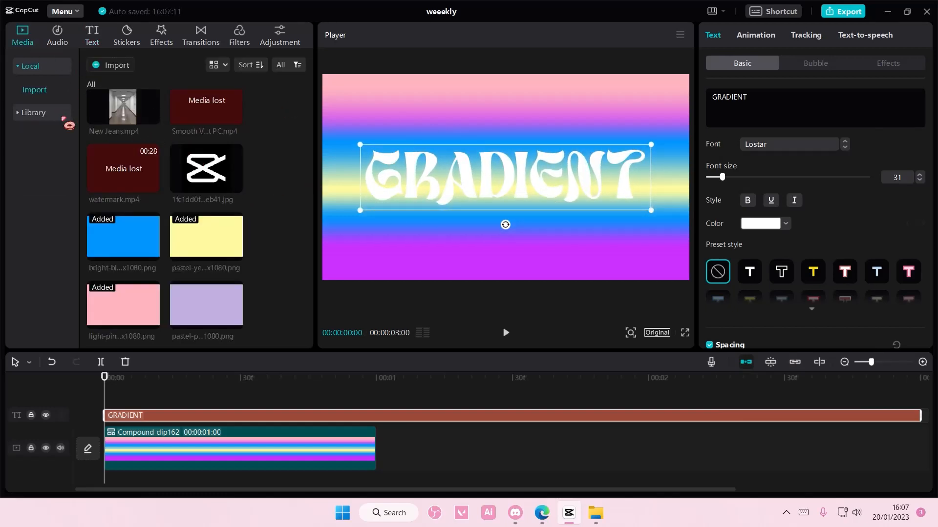
click(33, 113)
click(235, 113)
click(350, 456)
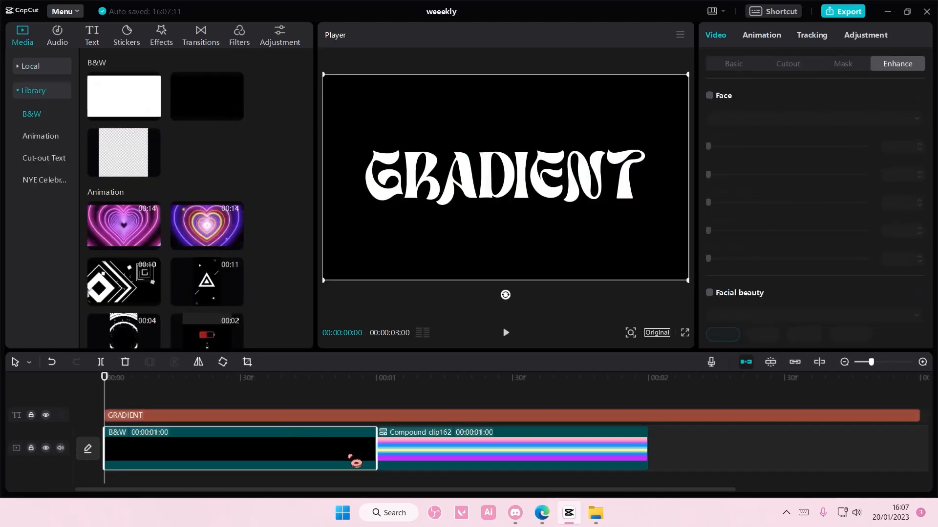
drag(375, 452, 416, 445)
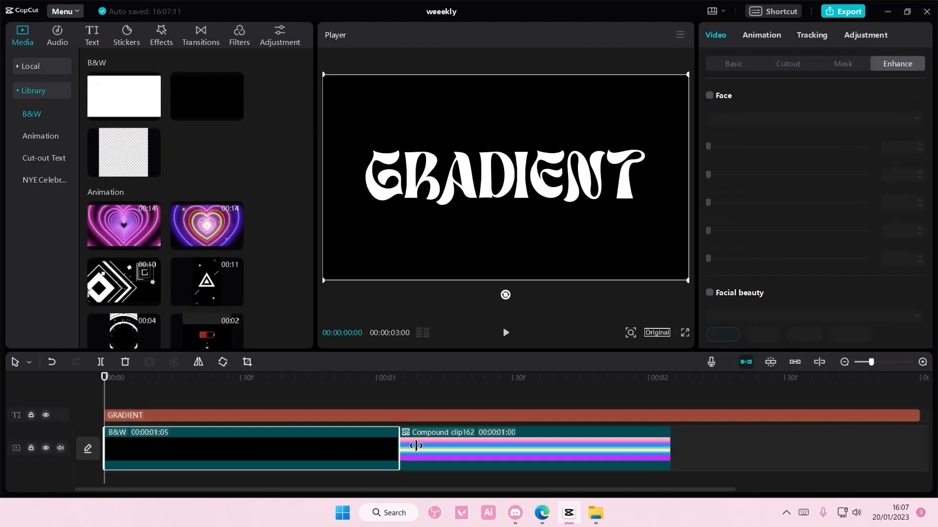
click(844, 362)
drag(250, 439, 513, 454)
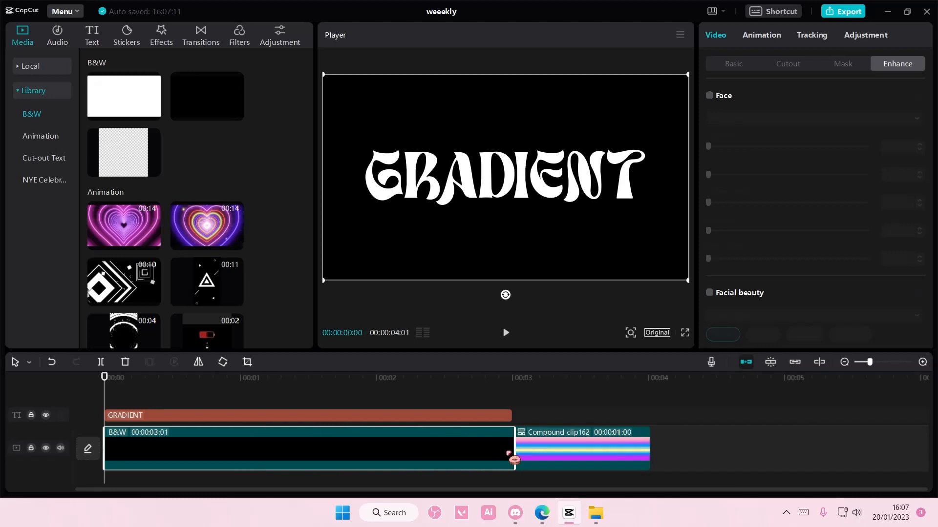
Step: Combine the text and black clip into a compound clip over the gradient clip and set its blend mode to Darken
drag(450, 393, 156, 407)
right_click(454, 453)
click(479, 436)
click(733, 65)
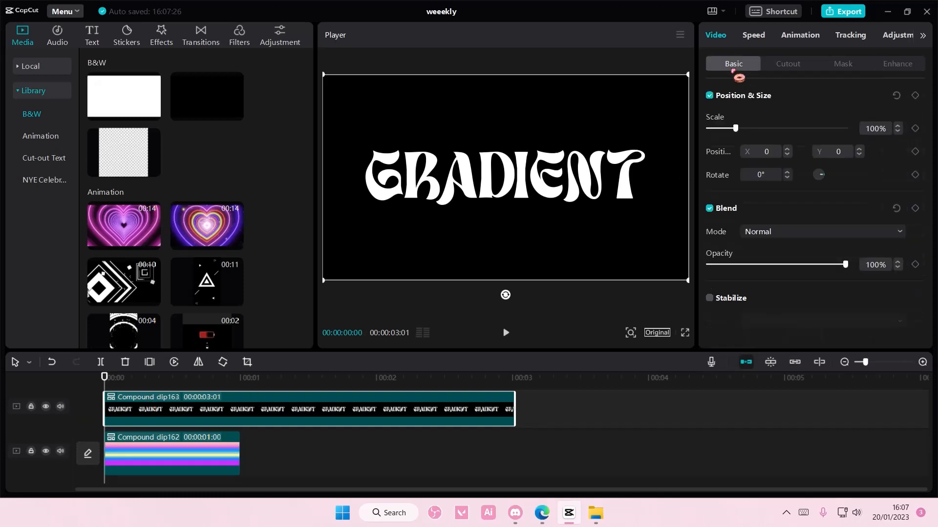
click(774, 237)
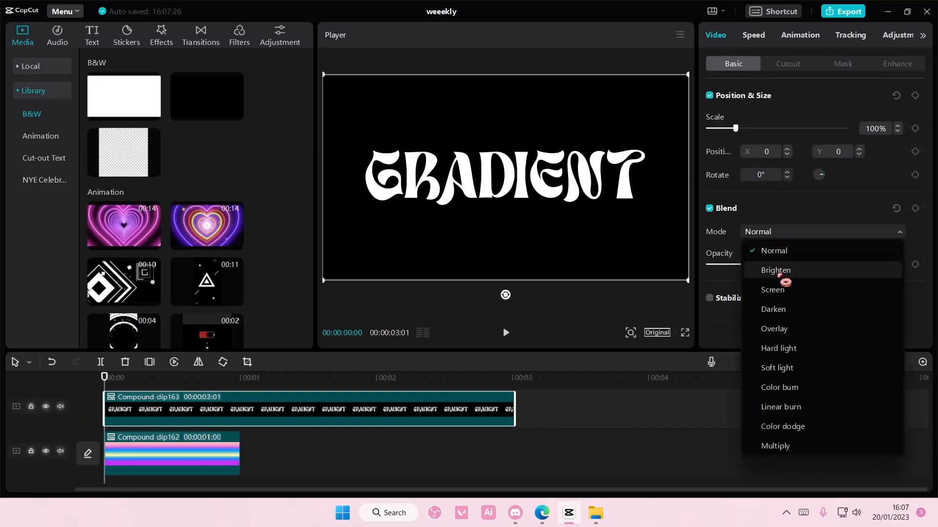
click(786, 311)
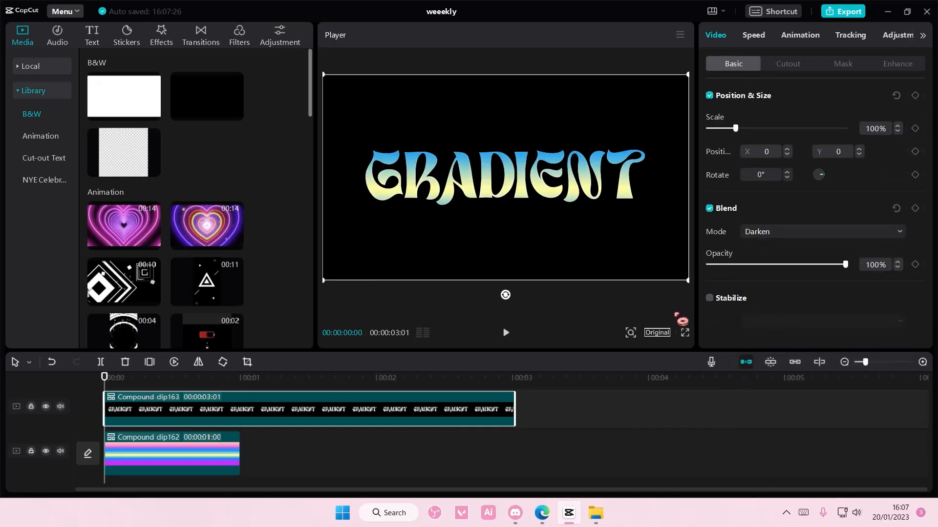
click(688, 292)
click(257, 419)
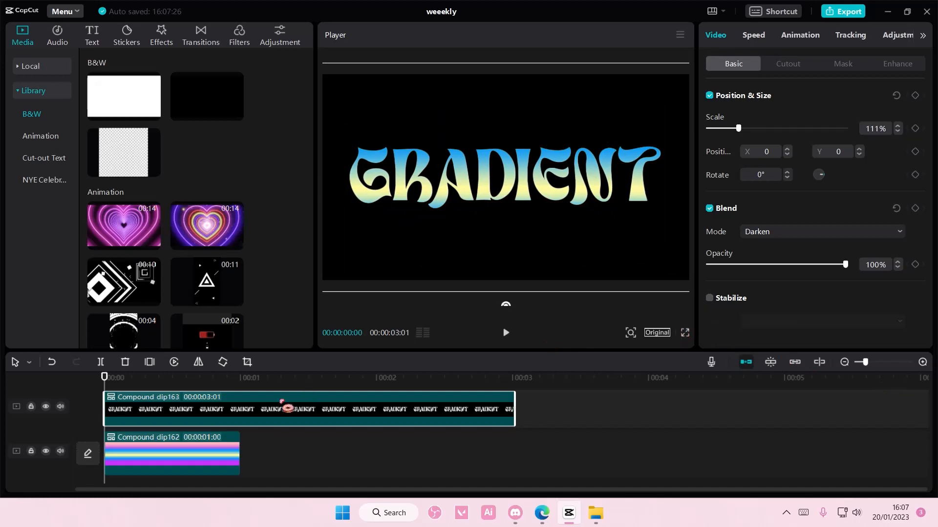
click(207, 462)
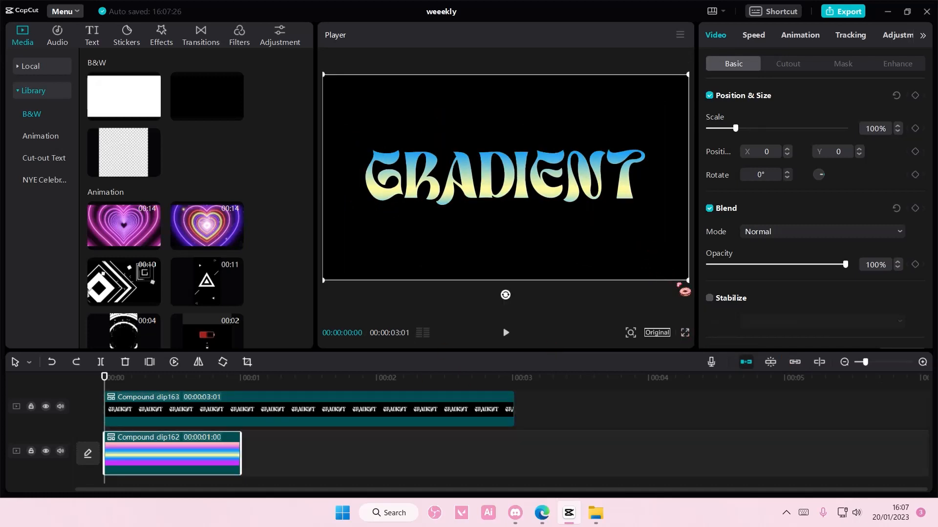
drag(678, 284, 634, 258)
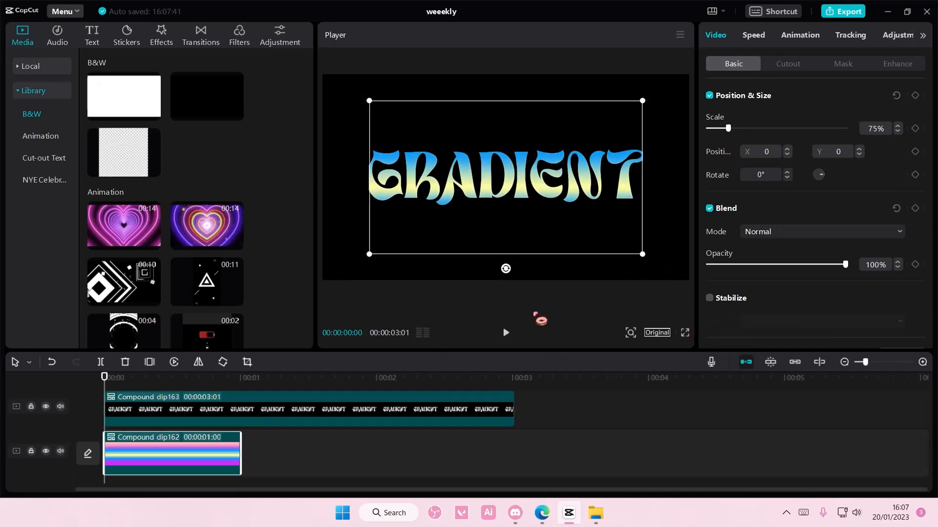
key(ctrl+z)
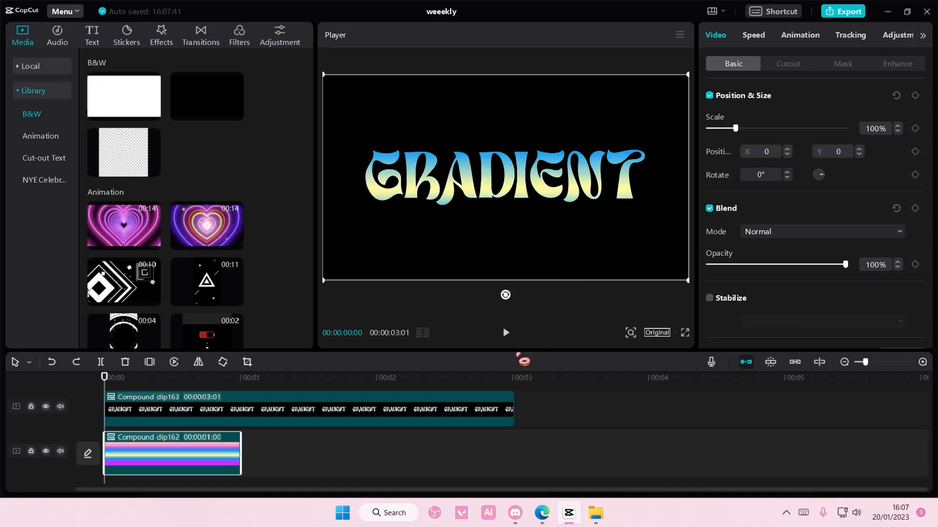
Step: Scale the gradient clip down to 30% and place it over the first letters at X -977, Y 0
click(448, 385)
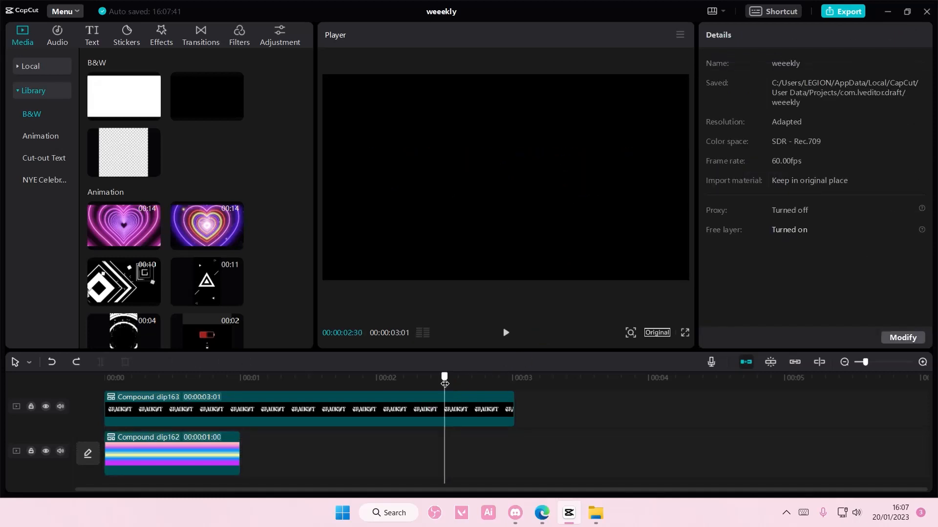
click(127, 386)
click(147, 455)
drag(689, 284, 620, 249)
click(616, 246)
key(ctrl+z)
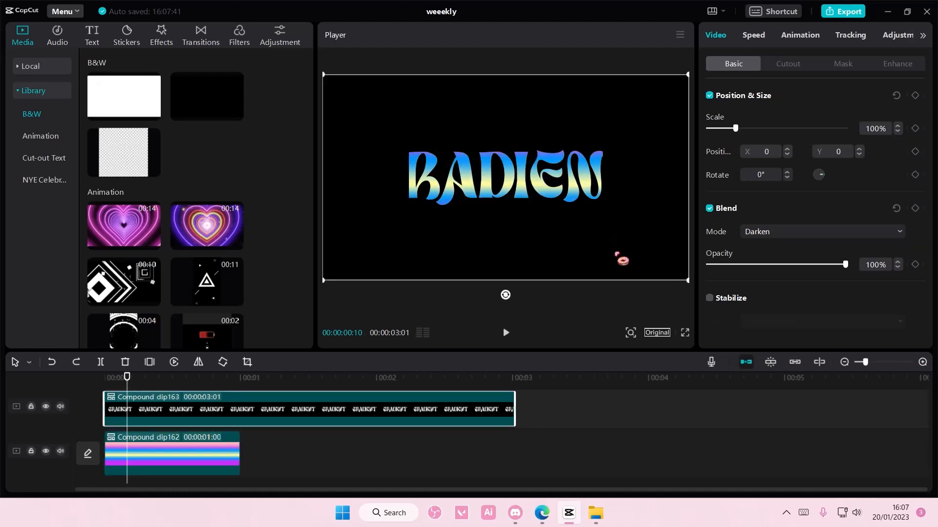
click(185, 452)
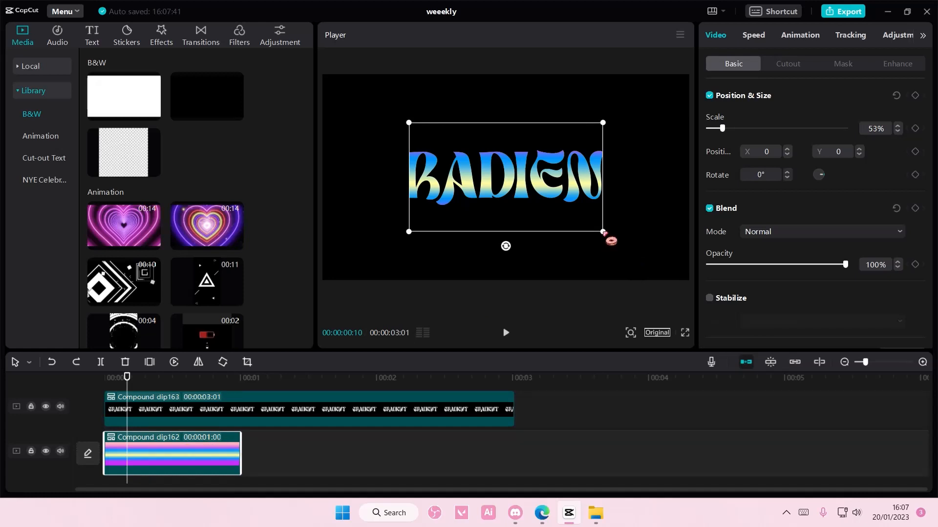
drag(604, 233, 483, 214)
Step: Duplicate the scaled gradient clip and place the copy over the middle letters at X 266, Y 0
right_click(169, 455)
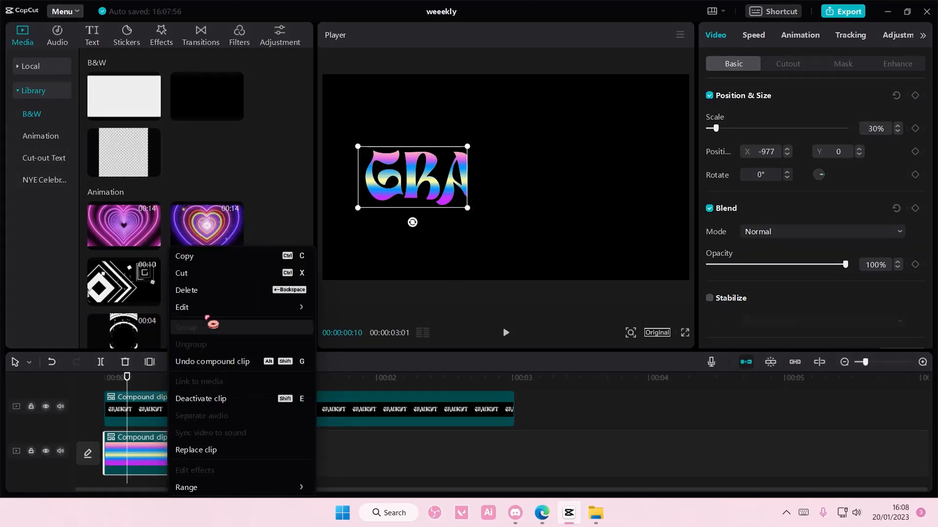
click(197, 260)
right_click(167, 437)
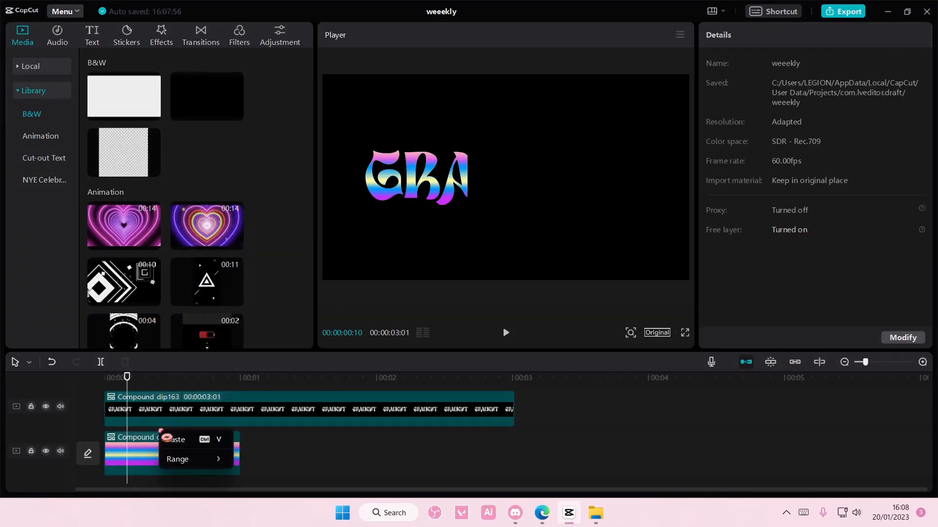
click(198, 442)
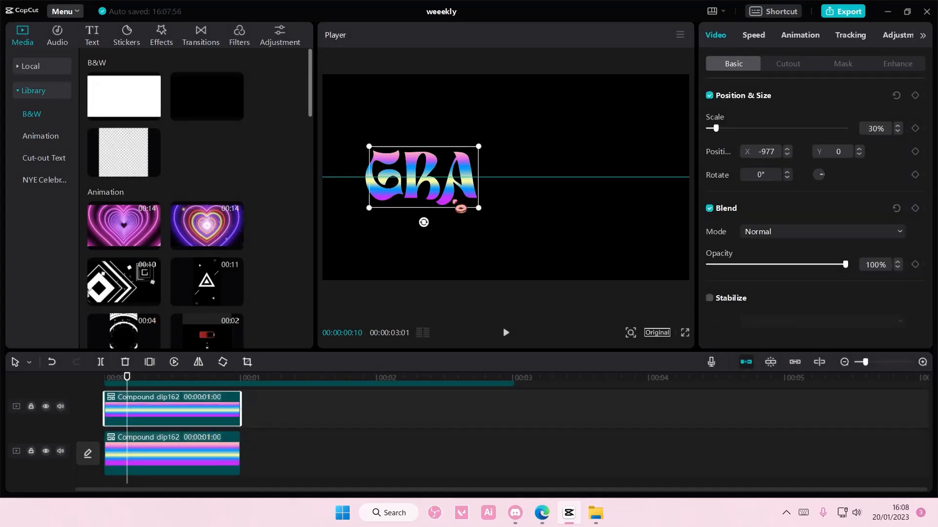
drag(440, 204, 565, 209)
Step: Add a third copy of the gradient clip starting at 00:00 and place it over the last letters at X 1191, Y 0
scroll(215, 435, up, 2)
right_click(205, 421)
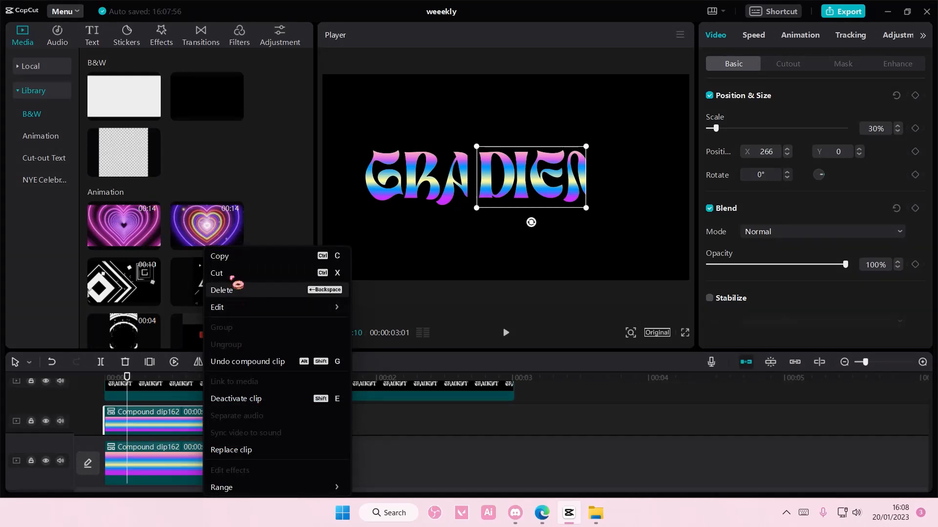
click(227, 257)
right_click(165, 404)
click(177, 411)
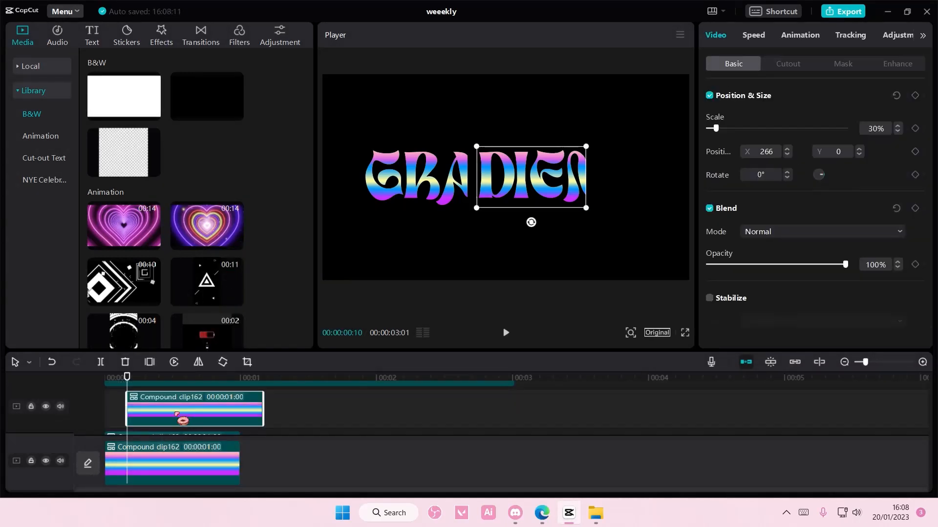
drag(176, 414, 156, 412)
drag(579, 197, 650, 199)
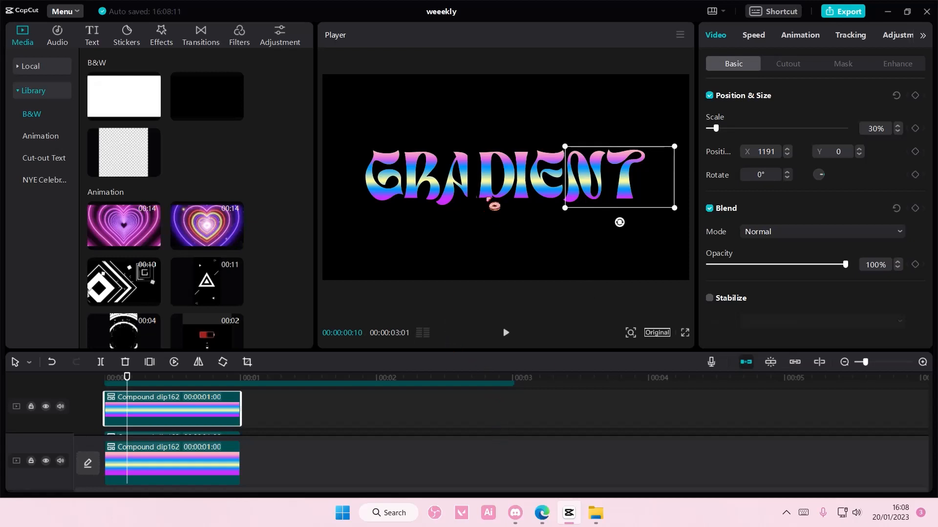
Step: Shift the middle gradient copy toward the first letters to X 210, Y 0
click(494, 204)
scroll(198, 422, down, 1)
click(196, 419)
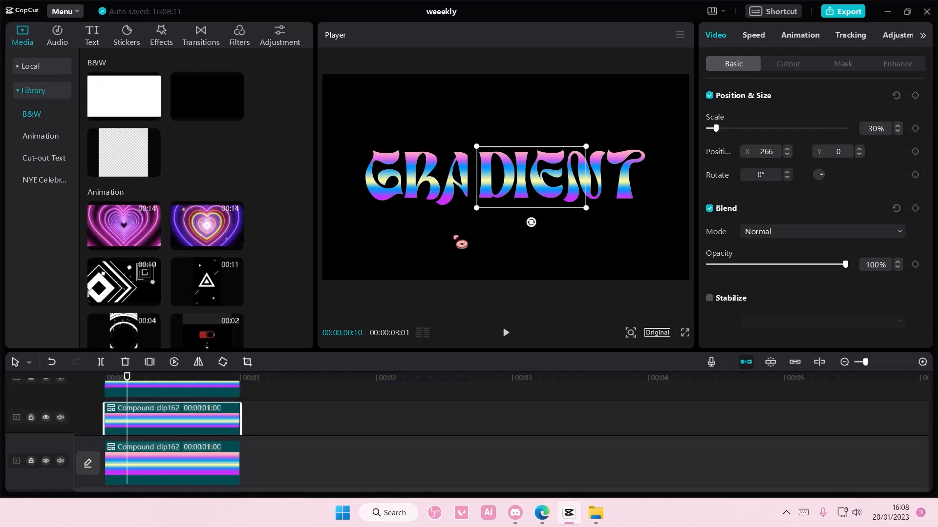
drag(484, 204, 490, 202)
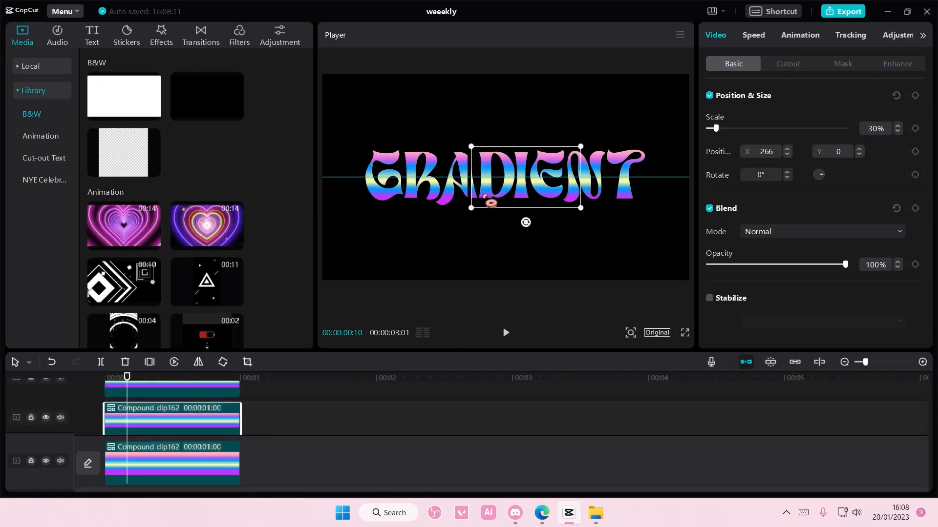
click(469, 409)
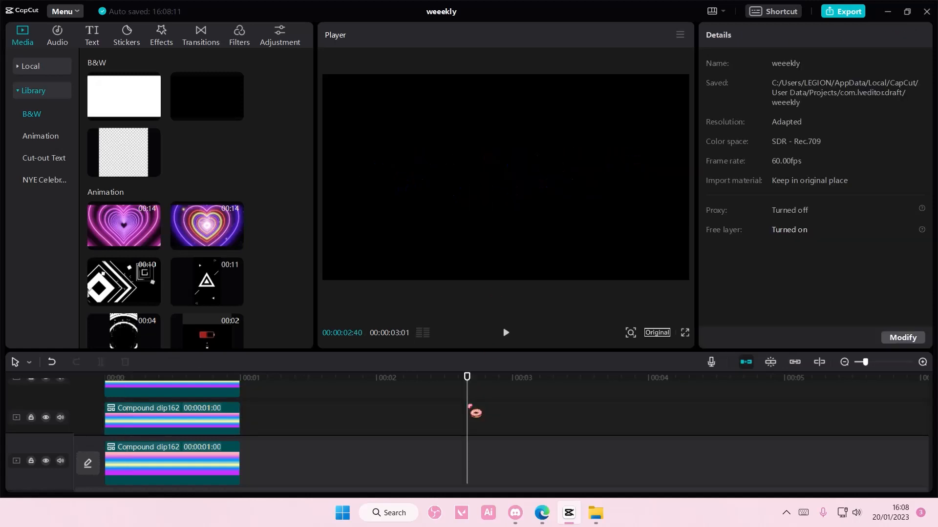
click(105, 378)
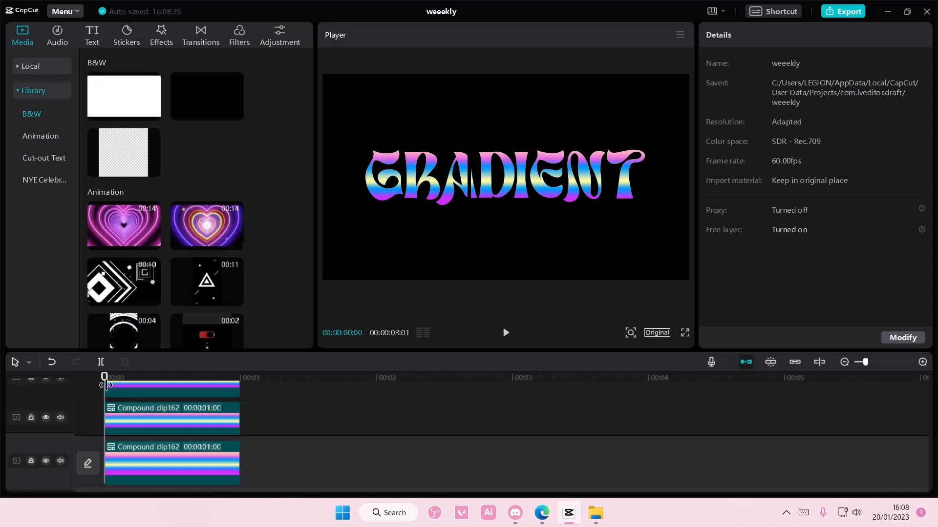
Step: Lock the text compound clip's track and move the middle gradient copy to X 164, Y 0
click(187, 433)
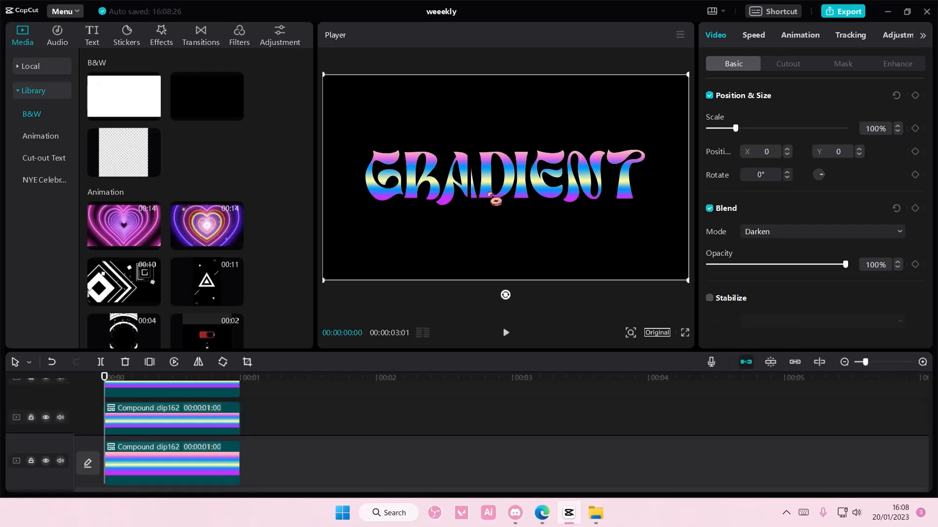
scroll(205, 429, up, 3)
click(31, 397)
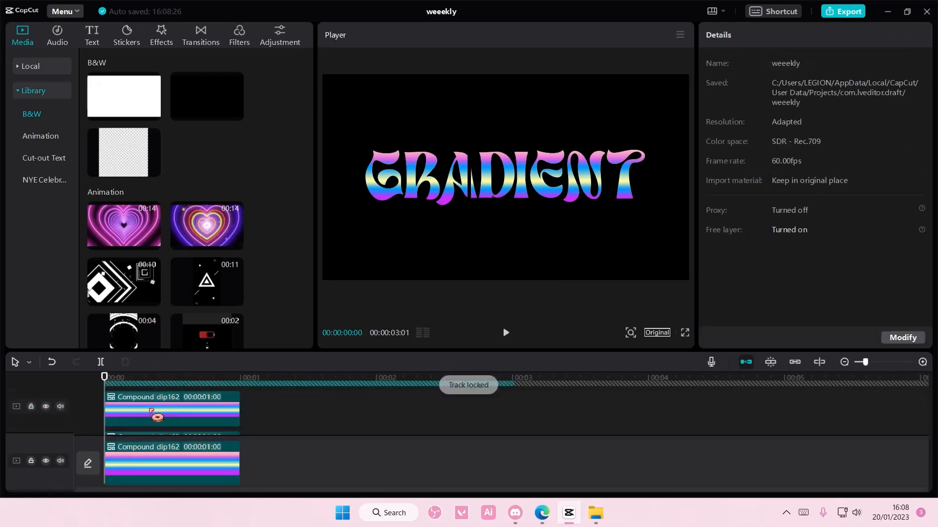
scroll(30, 398, down, 3)
click(497, 203)
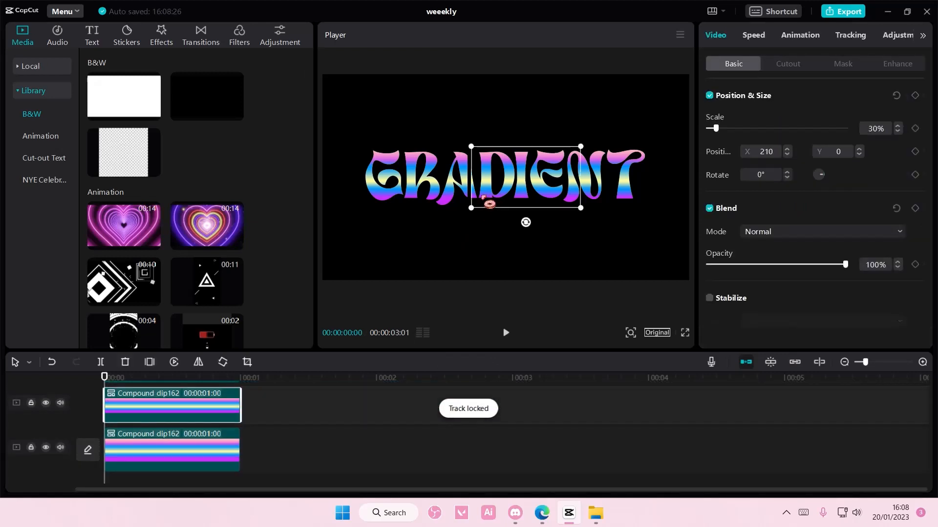
drag(491, 204, 487, 202)
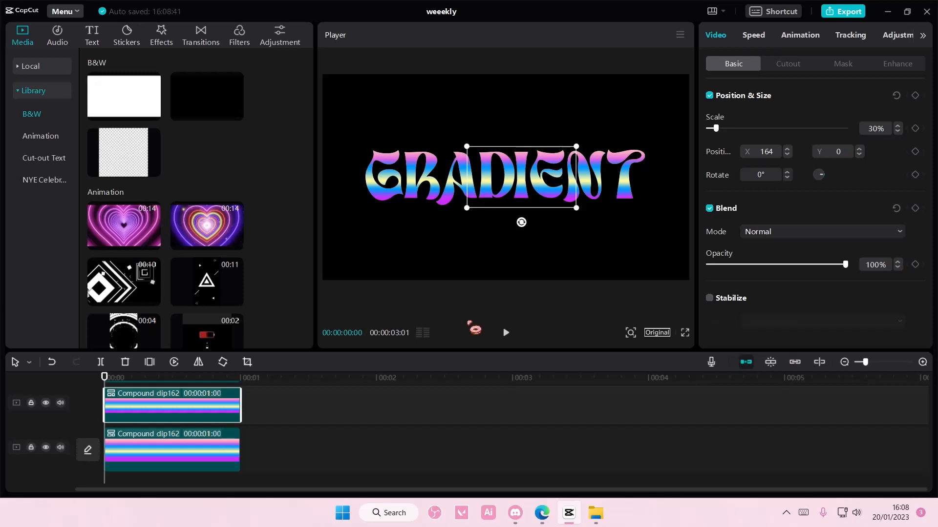
click(463, 388)
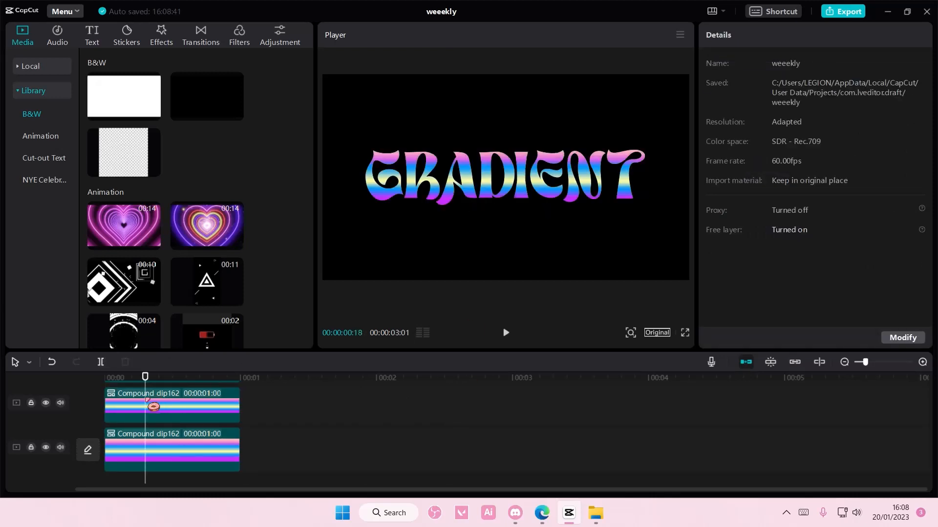